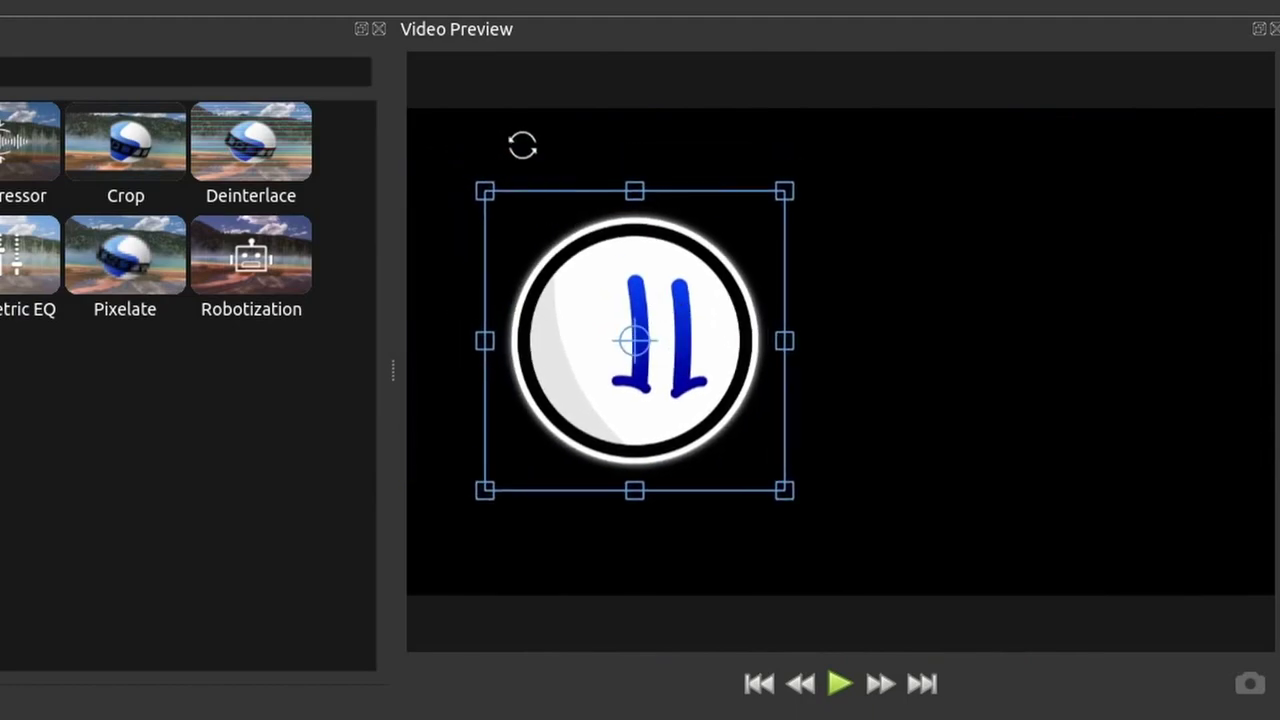
- Move and rotate the logo in the OpenShot preview, then play its keyframed animation
left_click_drag(520, 143, 451, 177)
left_click_drag(589, 271, 589, 233)
key("space")
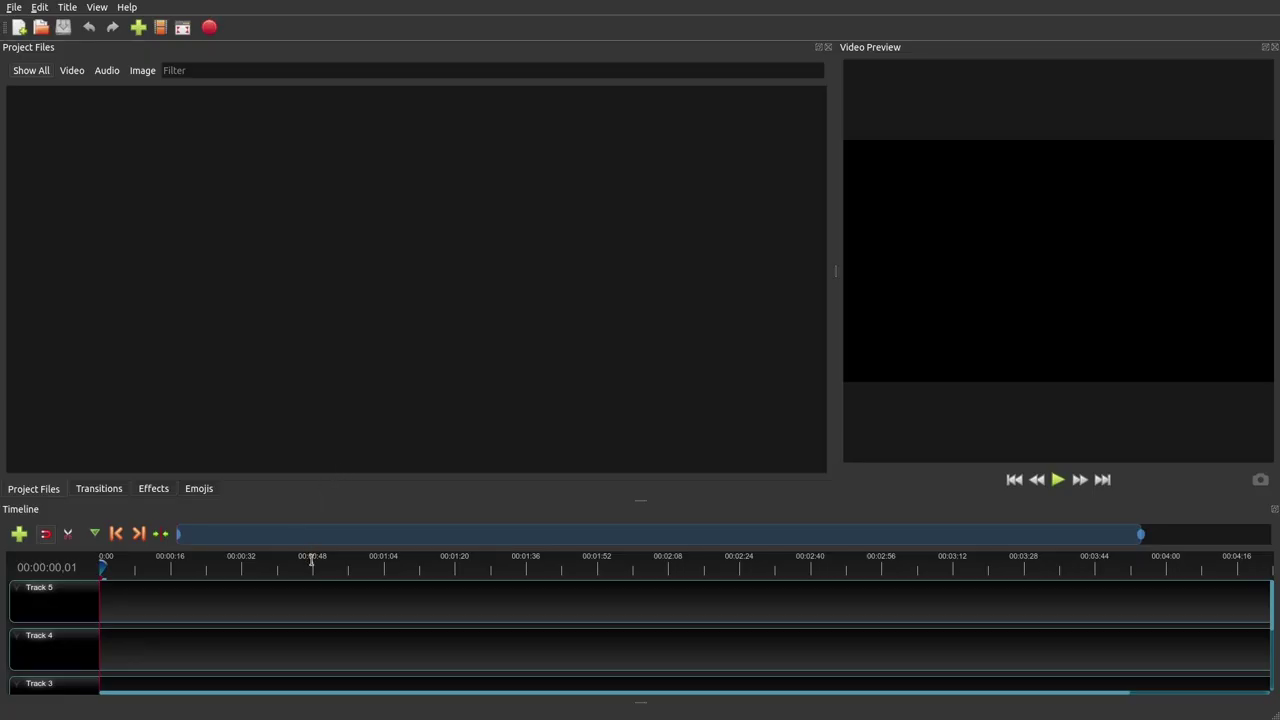
- Scrub the playhead, show the Effects library, and drag the splitter up to enlarge the timeline
left_click_drag(279, 566, 104, 566)
left_click(152, 487)
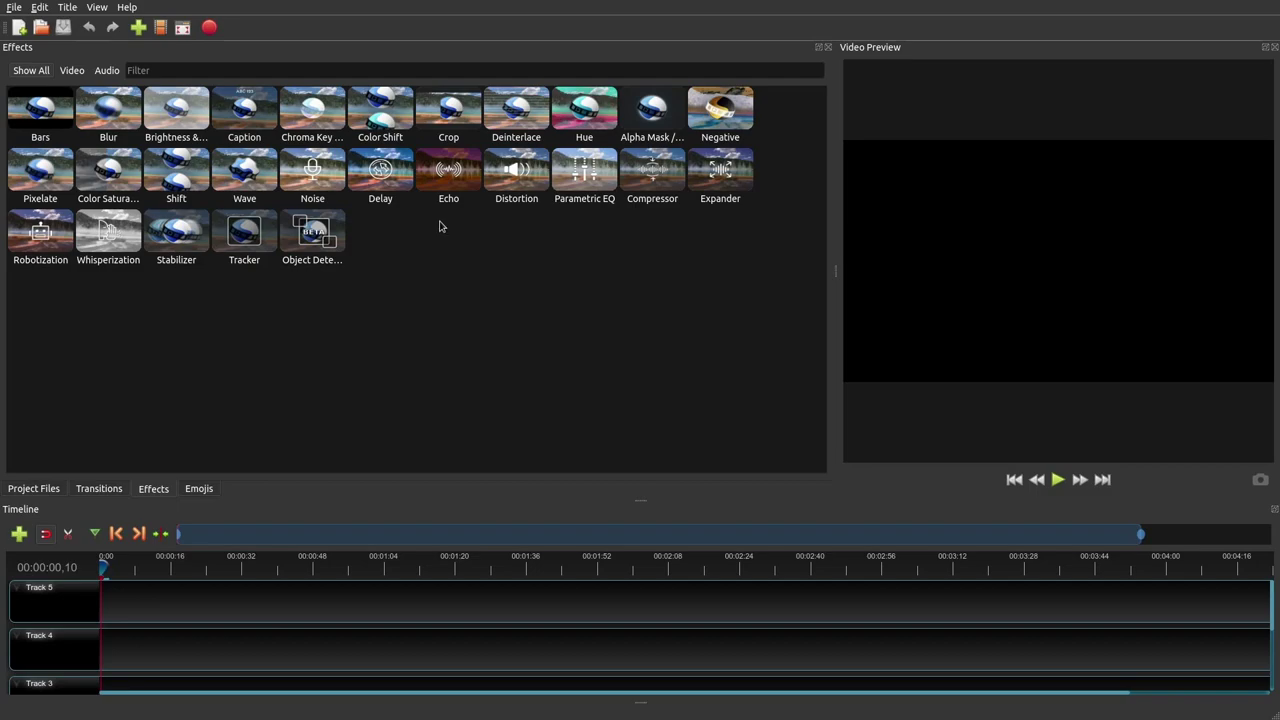
left_click_drag(640, 500, 615, 342)
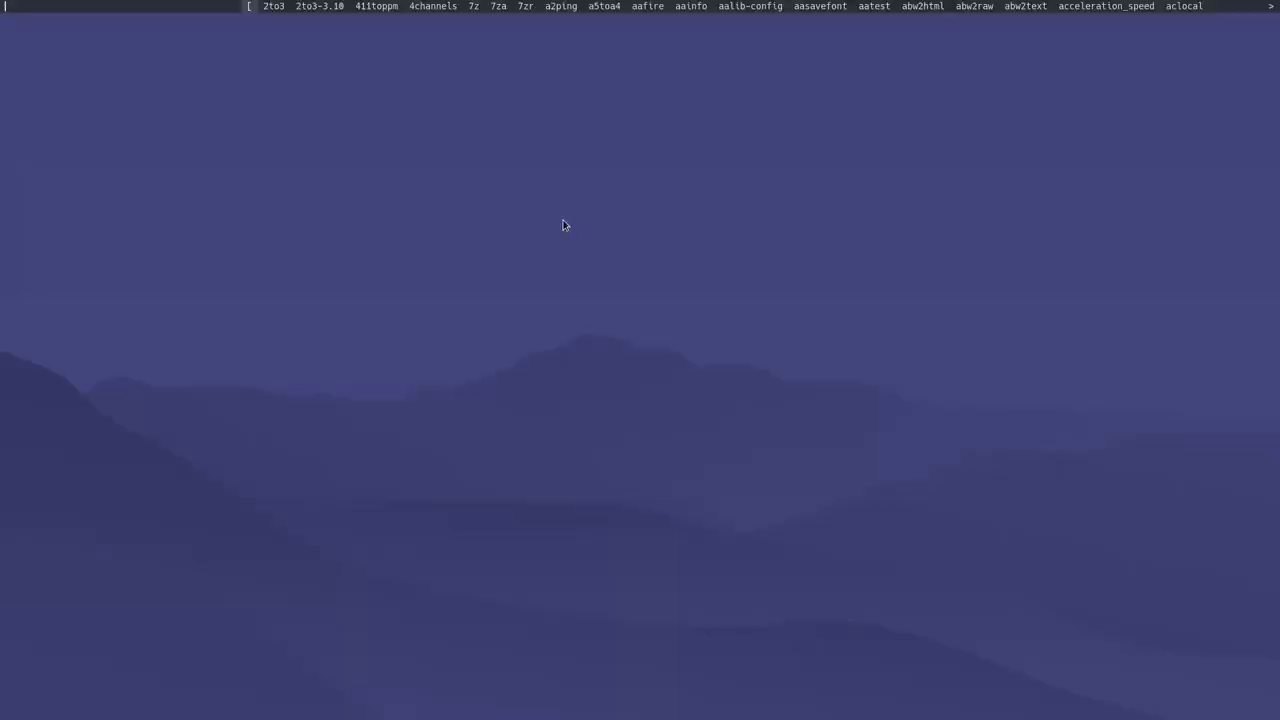
- Launch Shotcut from dmenu with 'shot' and start naming a new project
type("s")
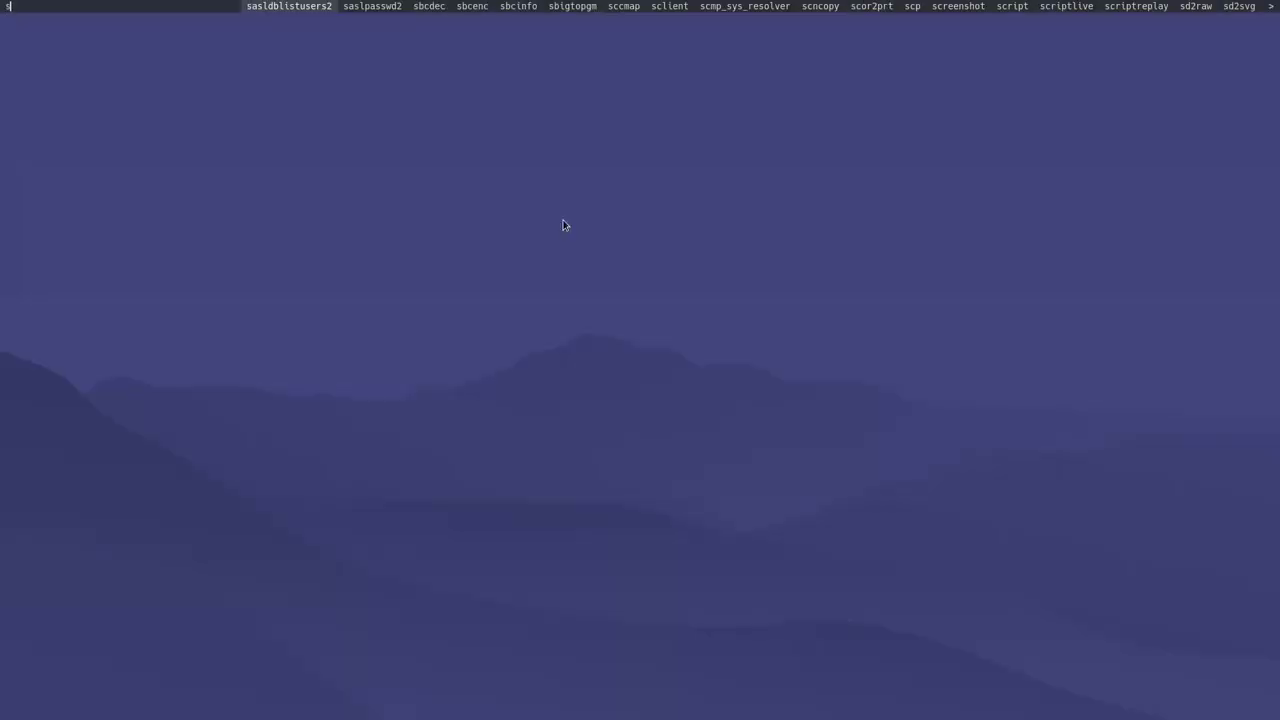
type("hot")
key("Return")
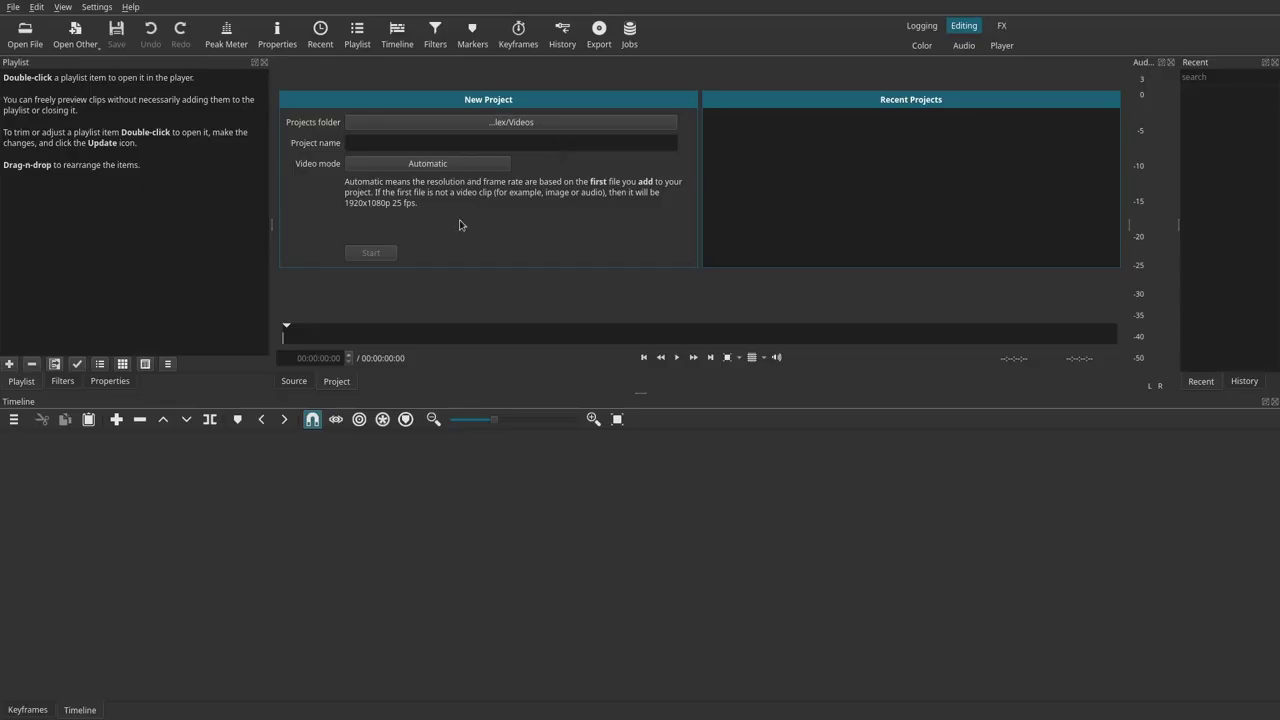
left_click(437, 142)
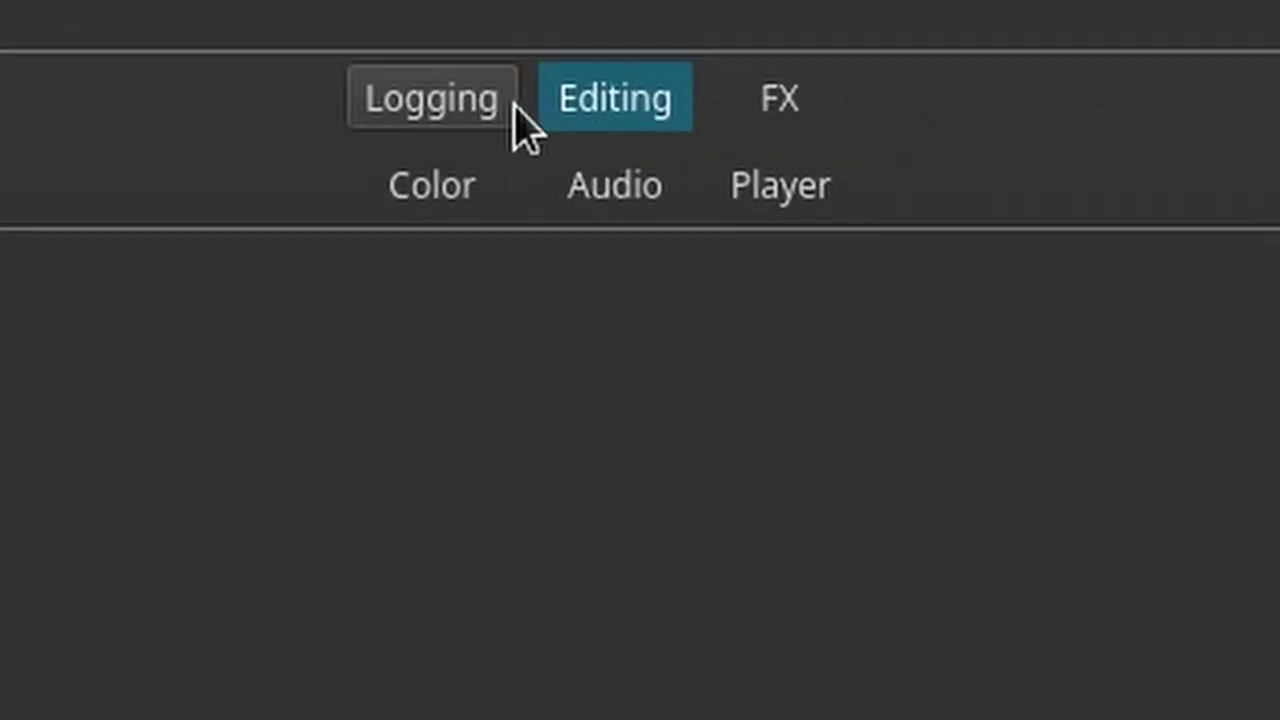
- Cycle through the Logging, Editing, FX, Color, Audio and Player layouts, ending on Editing
left_click(500, 110)
left_click(615, 98)
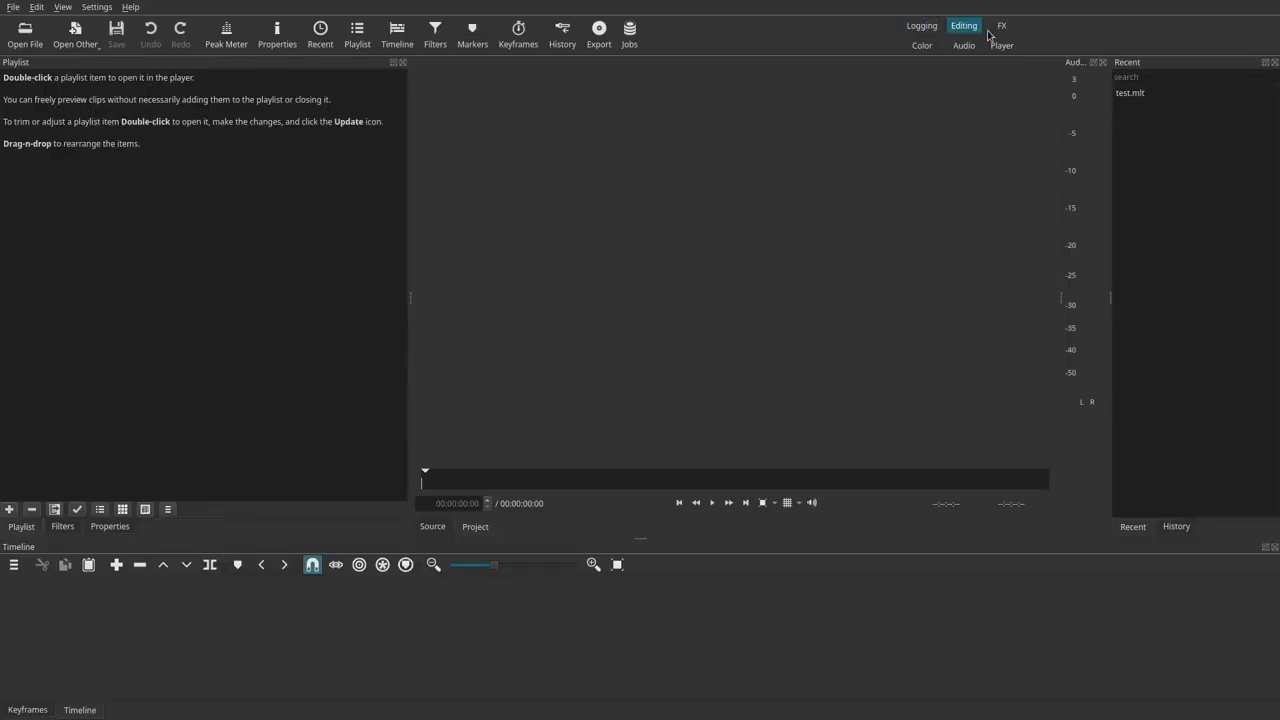
left_click(1002, 28)
left_click(922, 46)
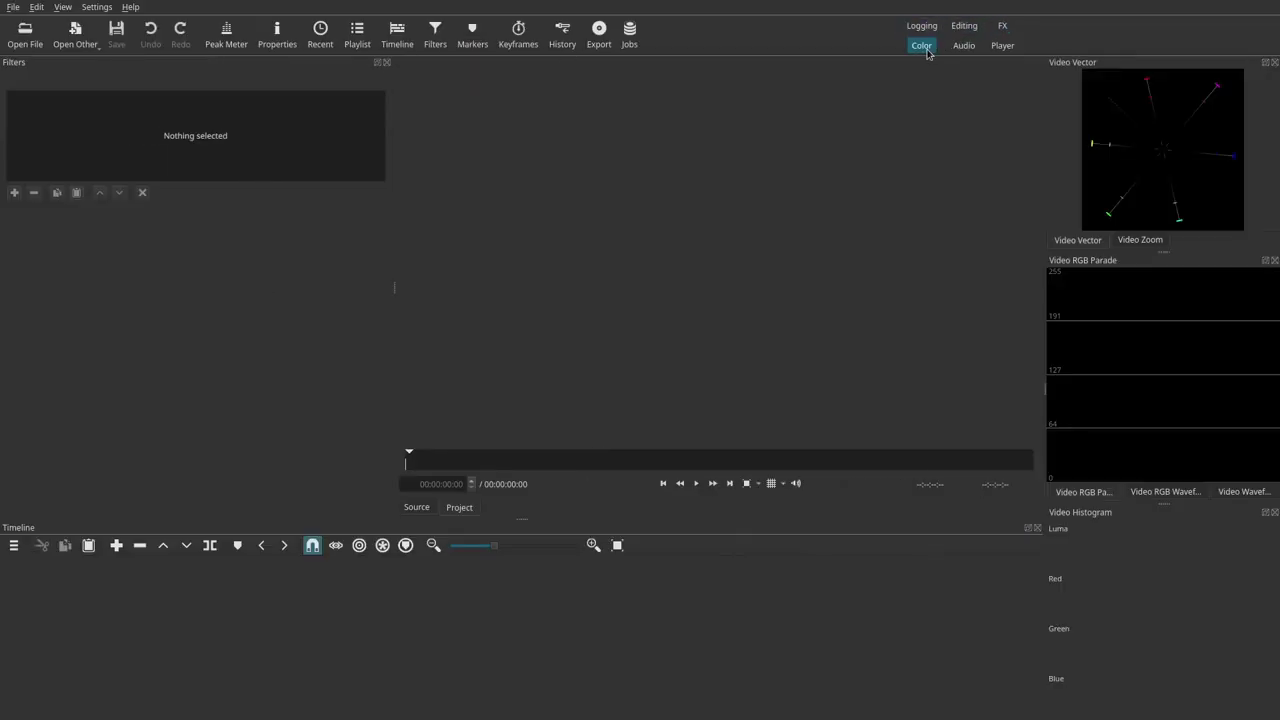
left_click(964, 45)
left_click(1002, 45)
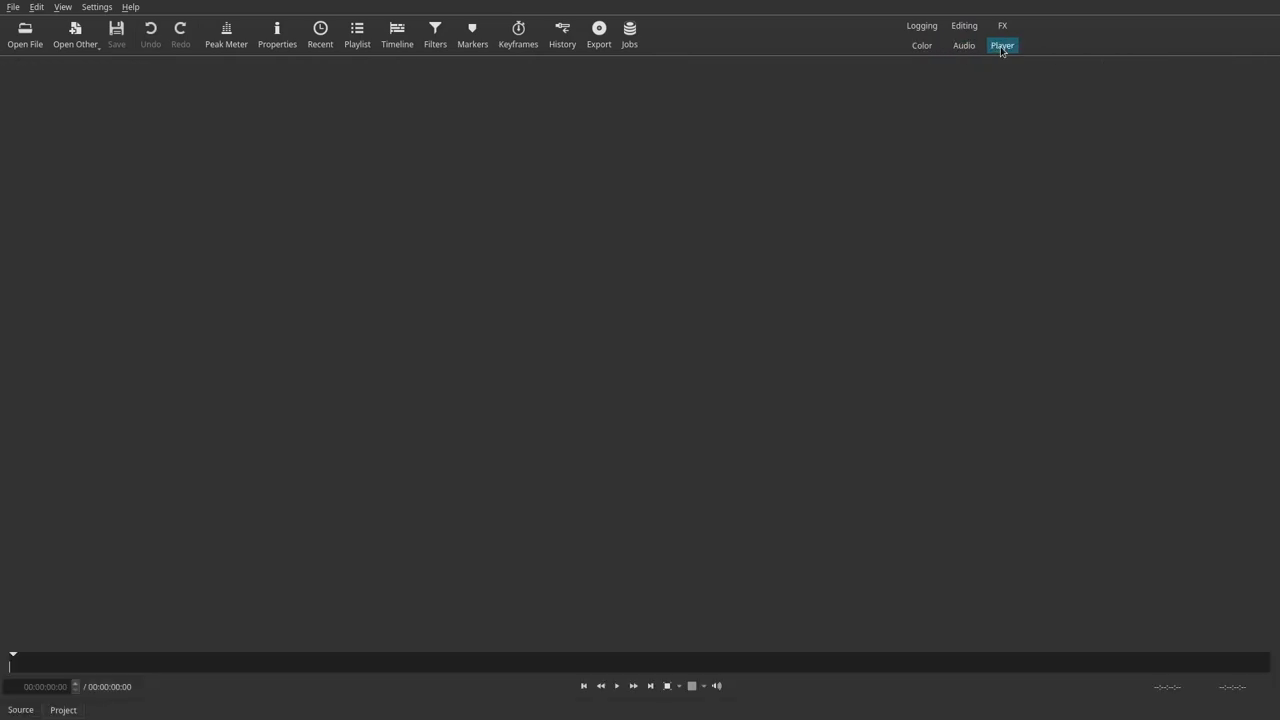
left_click(921, 26)
left_click(965, 27)
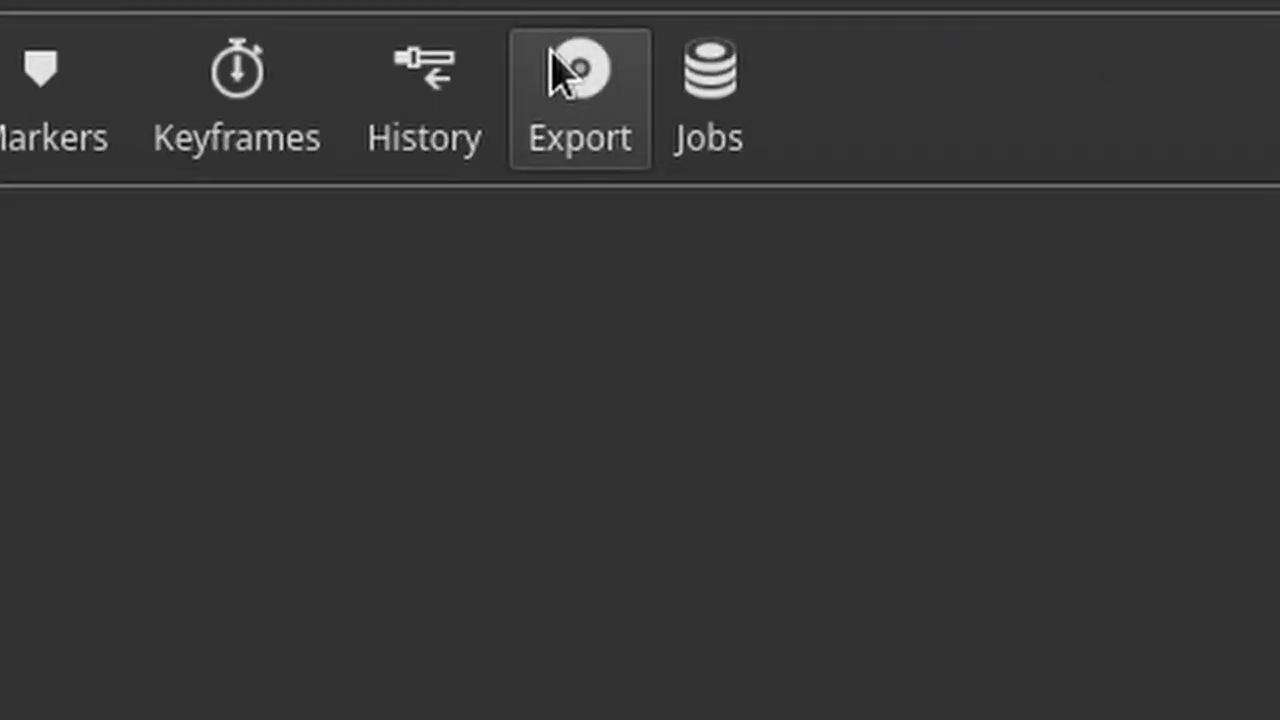
- Open Shotcut's Export settings and pick the YouTube preset under Stock
left_click(594, 30)
scroll(129, 251, "down", 15)
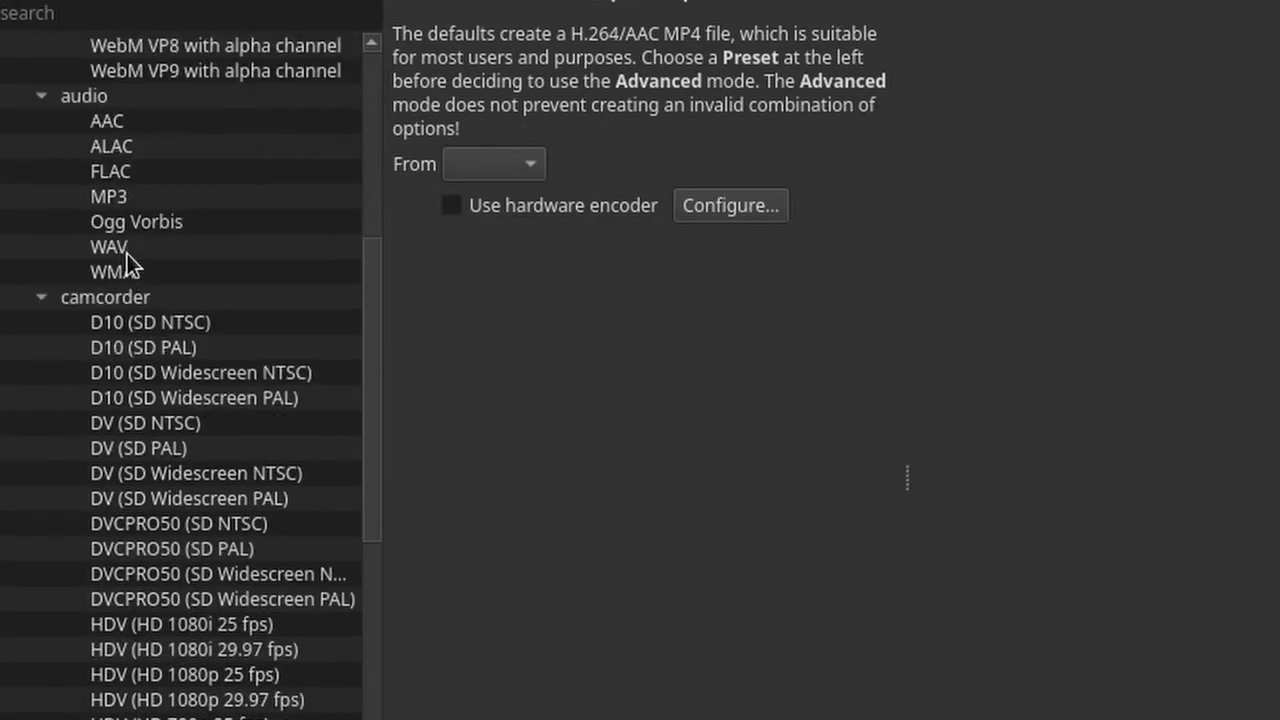
scroll(166, 297, "up", 15)
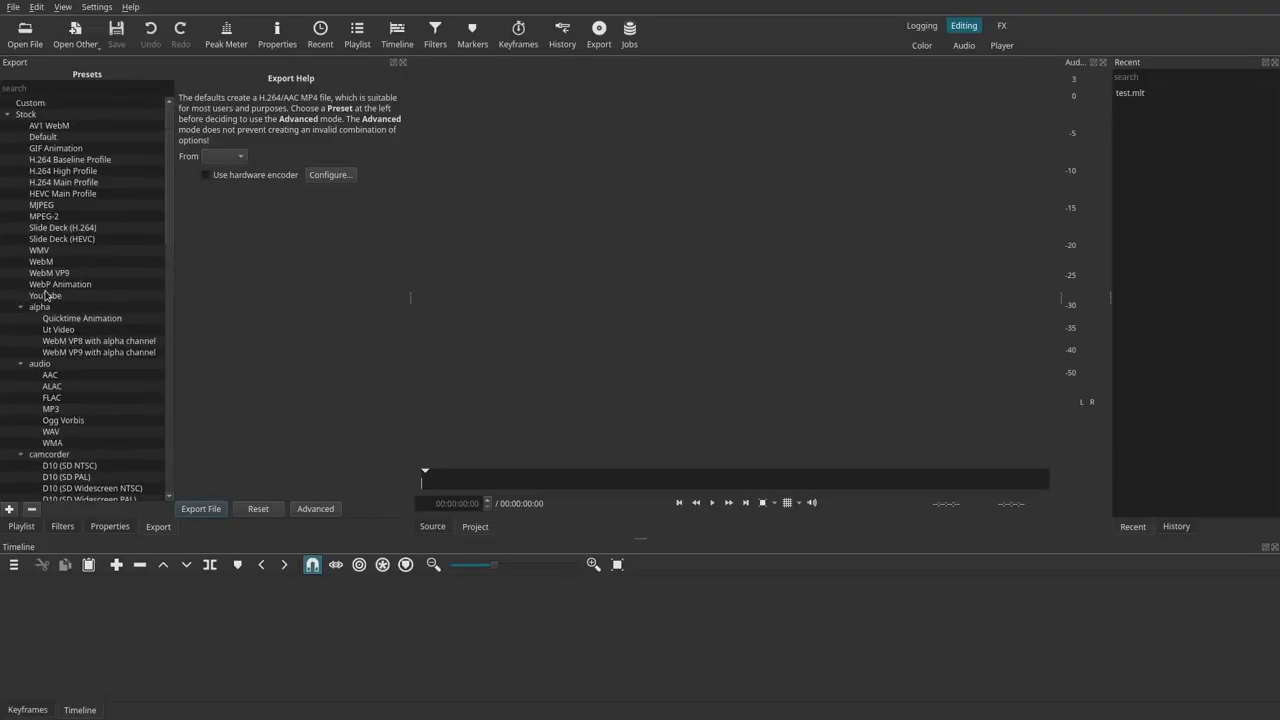
left_click(48, 295)
scroll(77, 209, "down", 10)
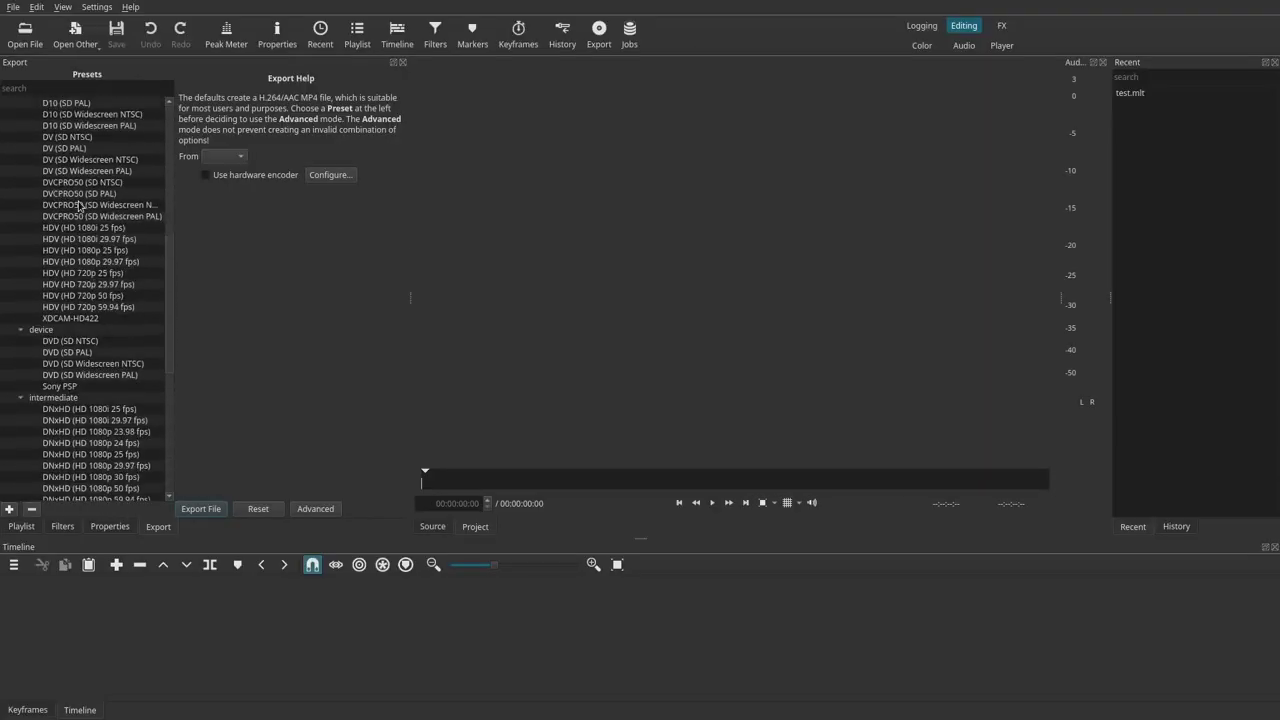
scroll(83, 195, "up", 10)
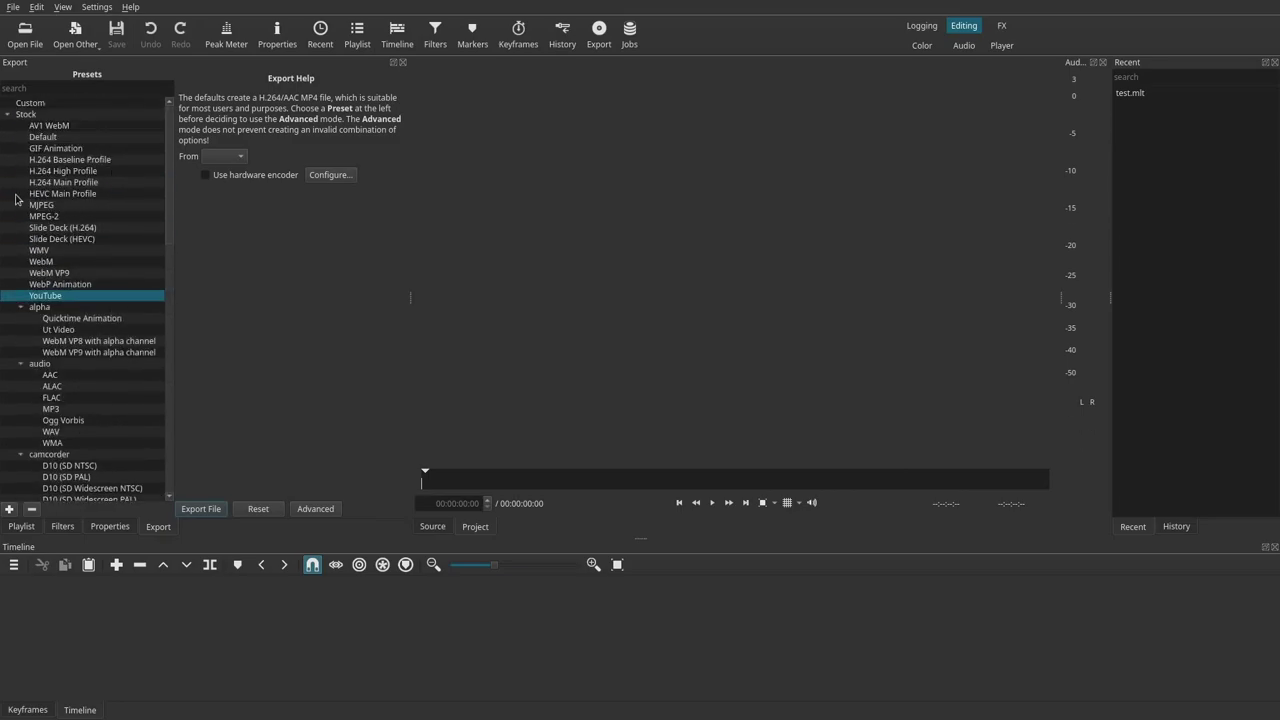
scroll(129, 251, "down", 7)
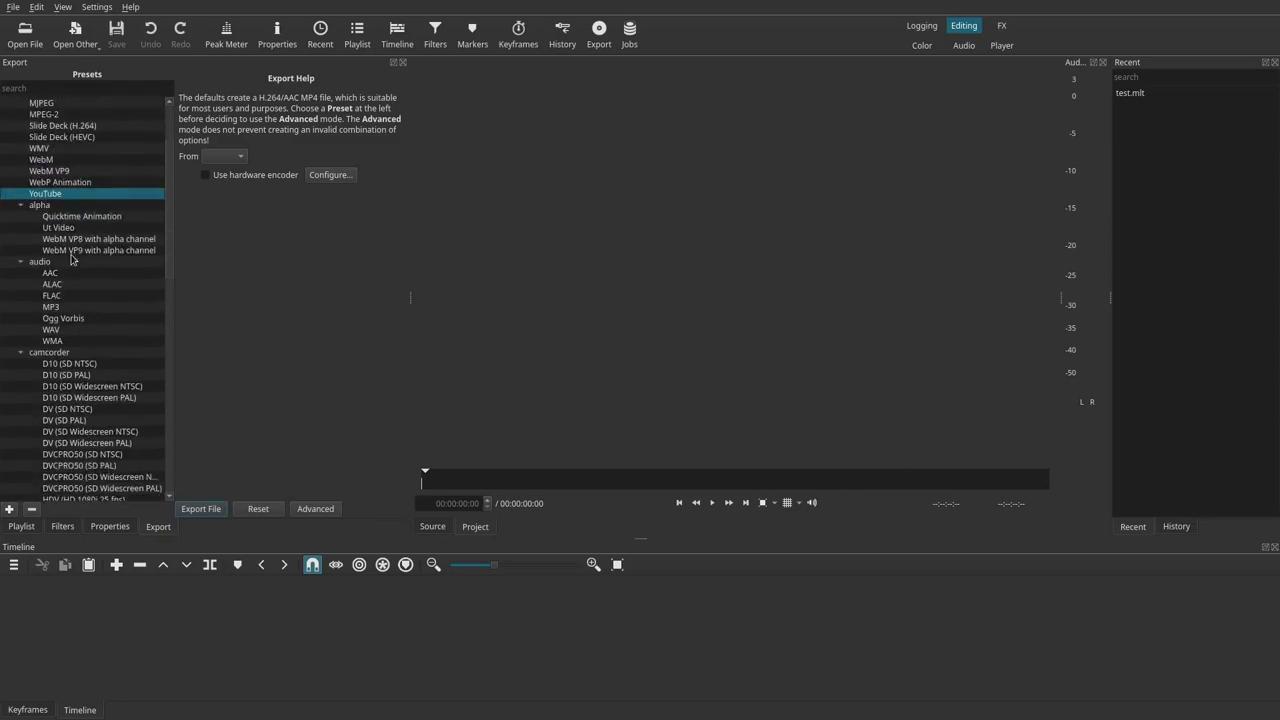
scroll(160, 265, "up", 7)
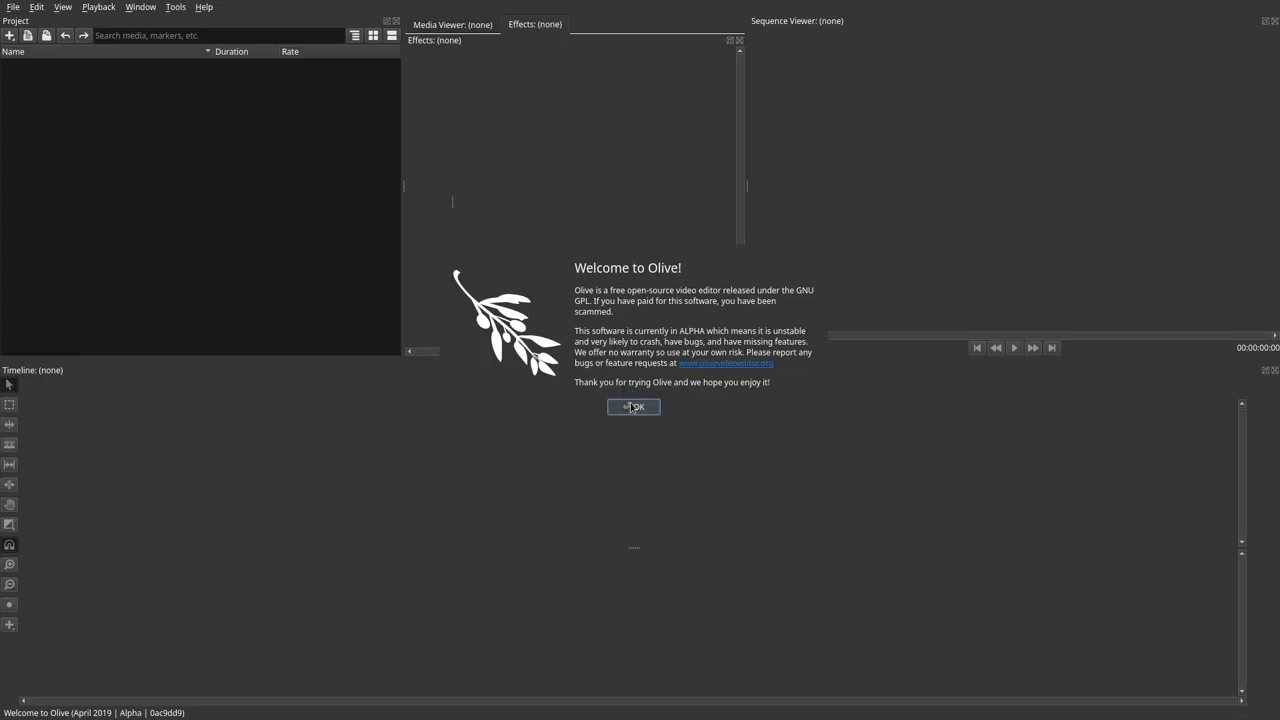
- Dismiss the Welcome to Olive notice
left_click(632, 406)
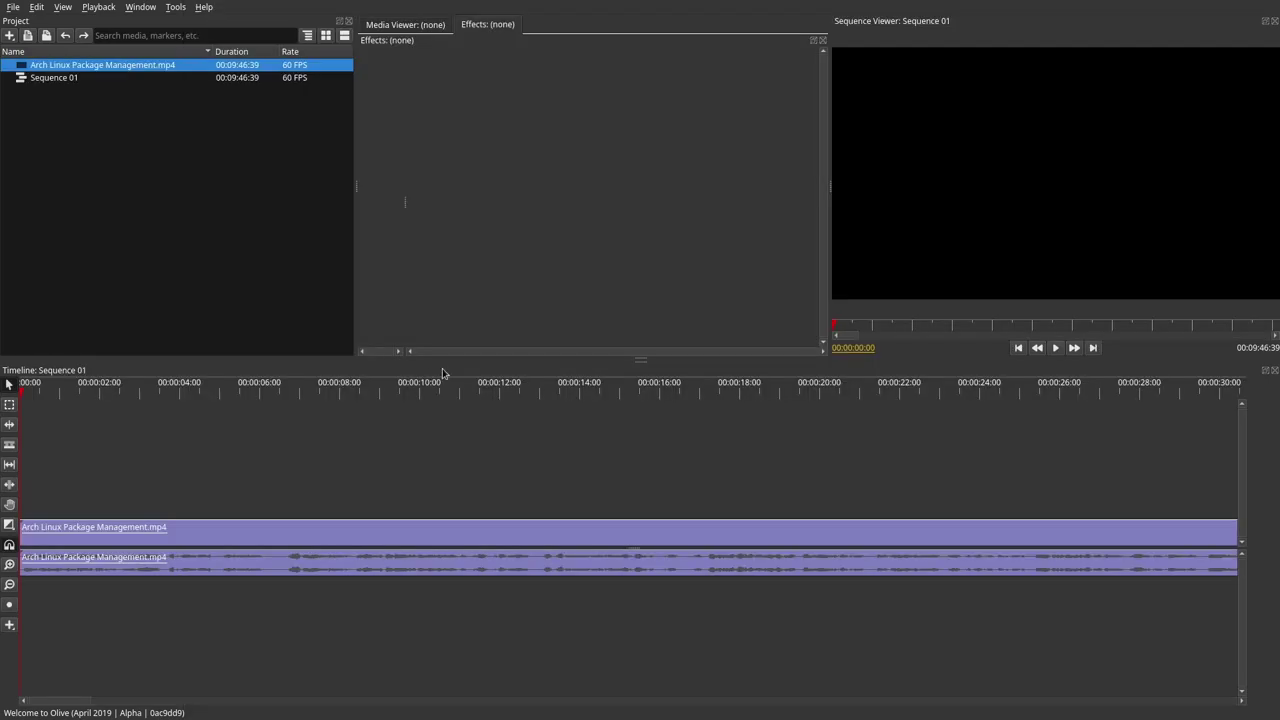
- Drag the clip to 00:00:08:13 and back to the start, then rearrange the viewer panels
left_click(171, 527)
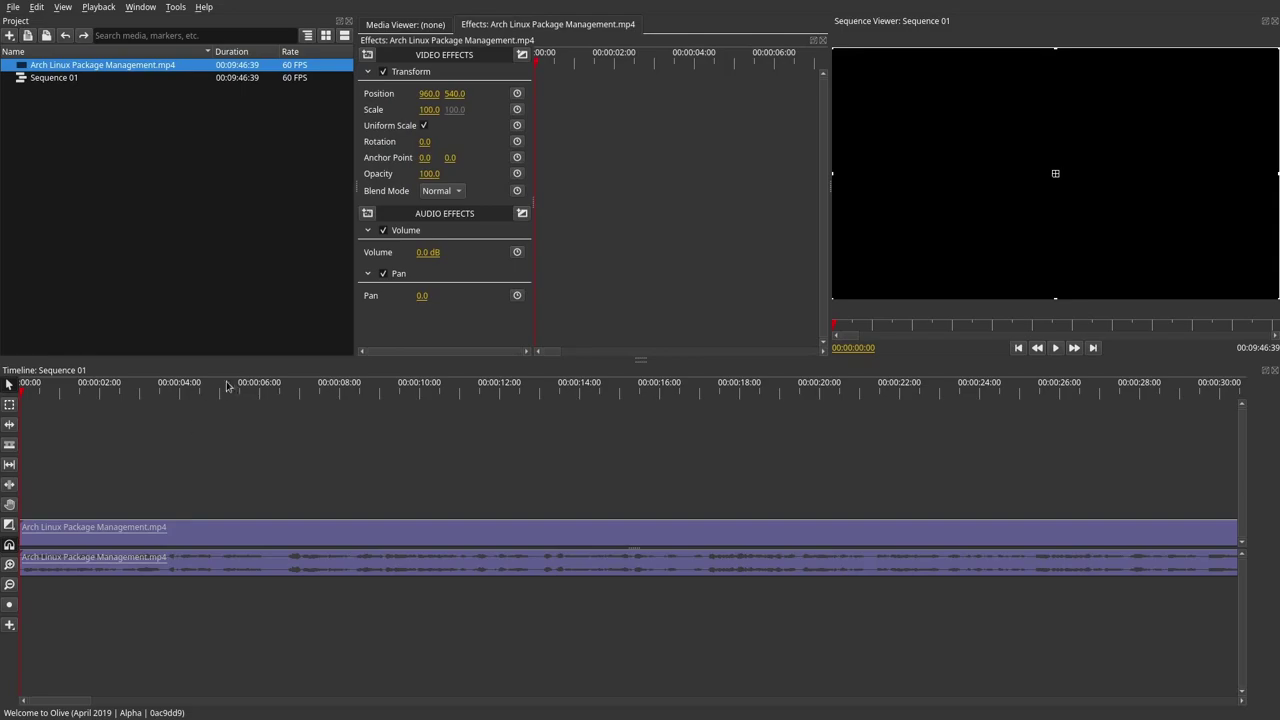
left_click_drag(271, 542, 593, 529)
left_click_drag(445, 530, 153, 519)
left_click(57, 414)
mouse_move(600, 361)
left_mouse_down()
mouse_move(597, 537)
mouse_move(606, 368)
left_mouse_up()
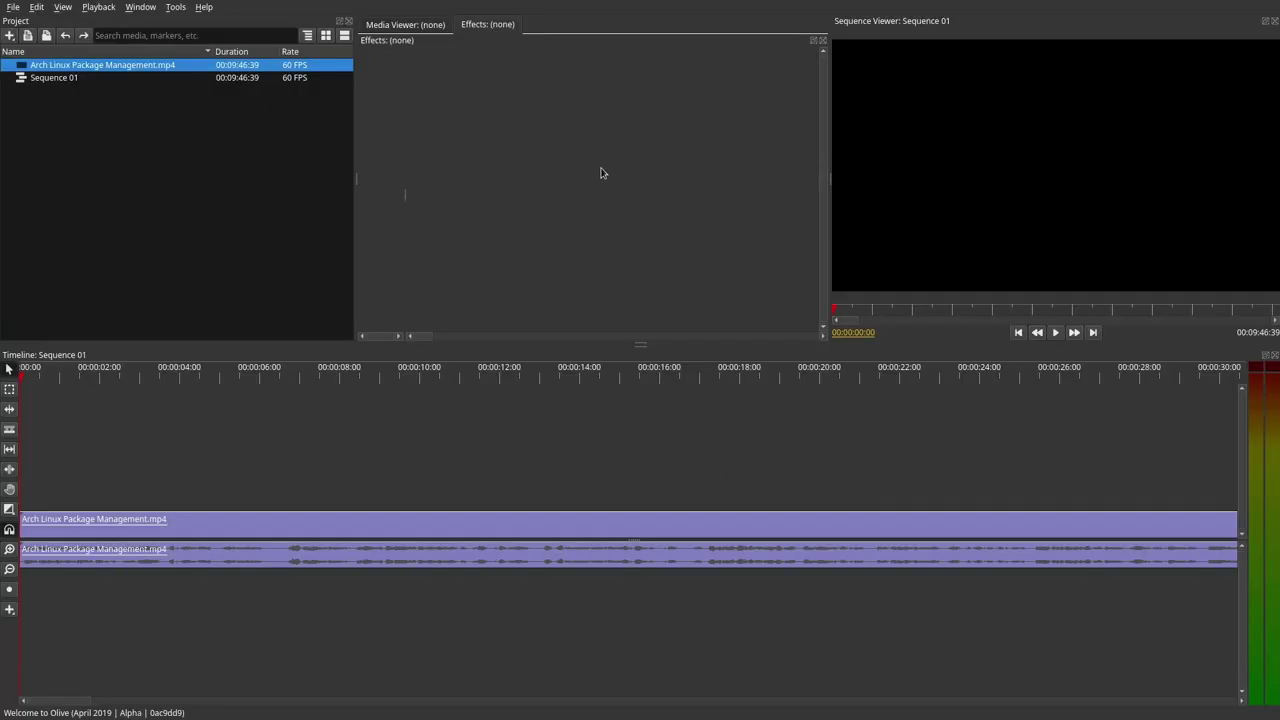
left_click_drag(967, 16, 436, 52)
- Show the Media Viewer in the middle panel and widen the Sequence Viewer
left_click(396, 27)
left_click(355, 22)
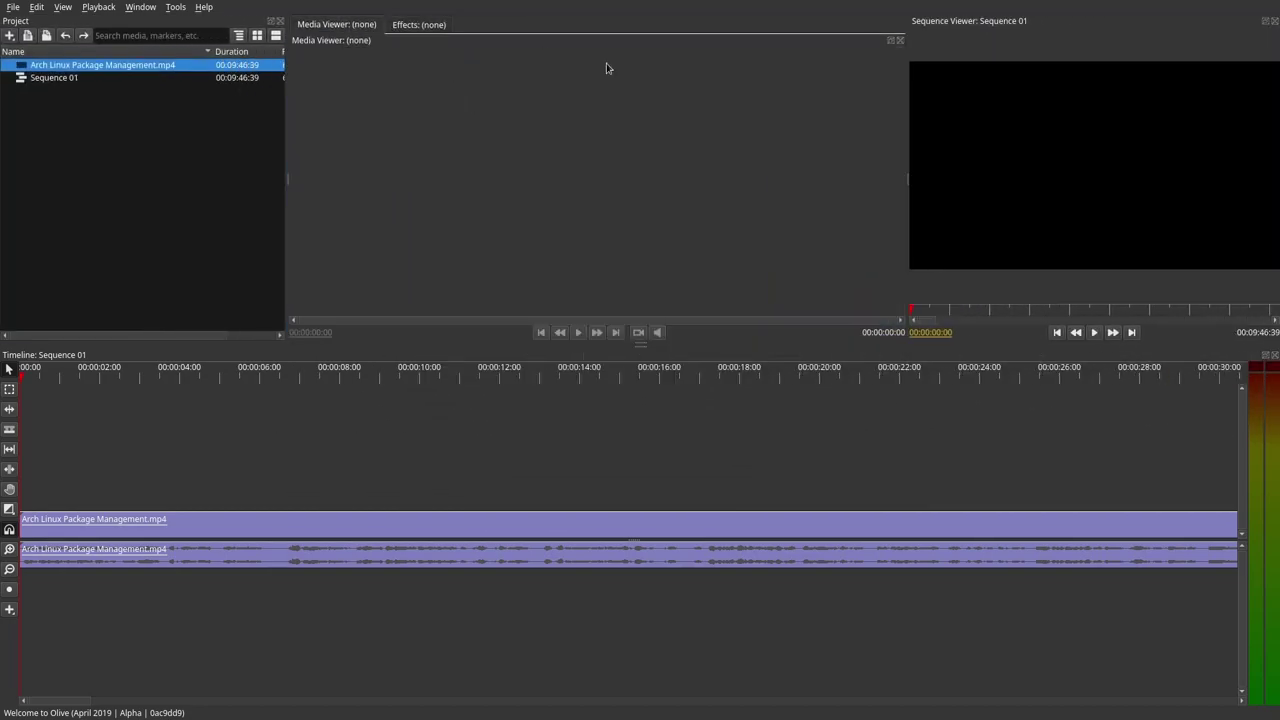
left_click_drag(907, 177, 786, 197)
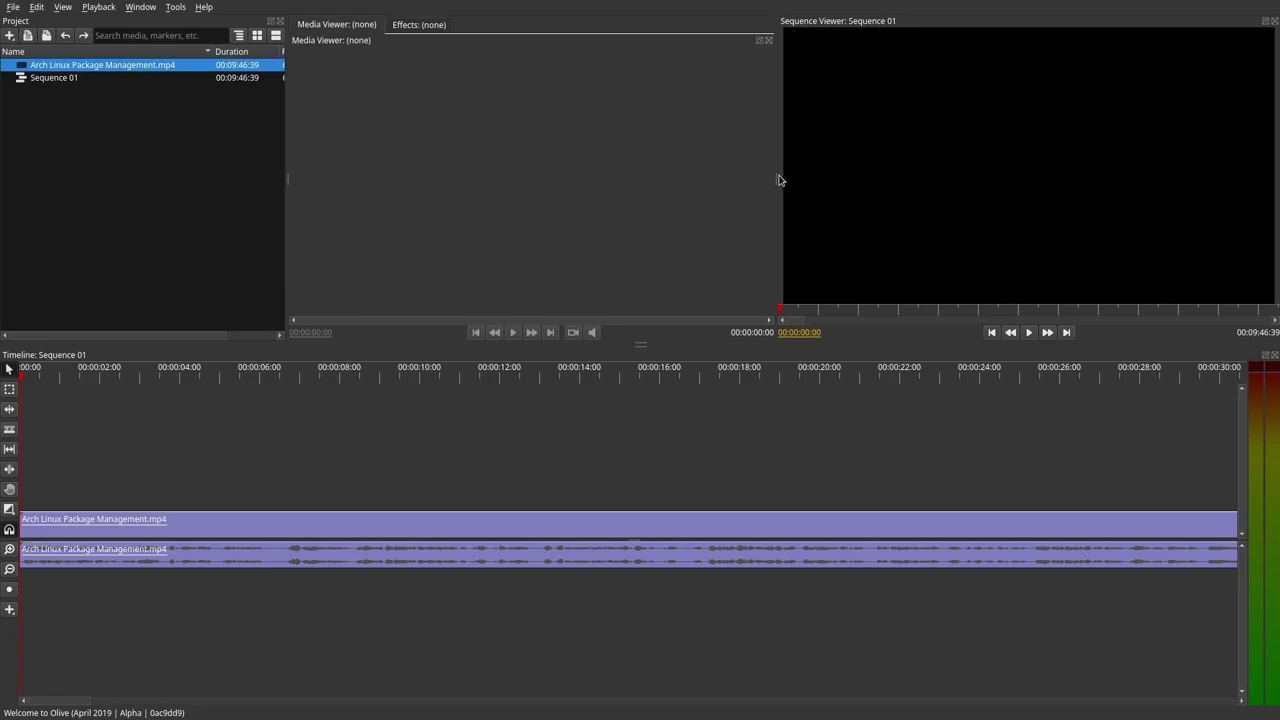
left_click_drag(777, 177, 779, 234)
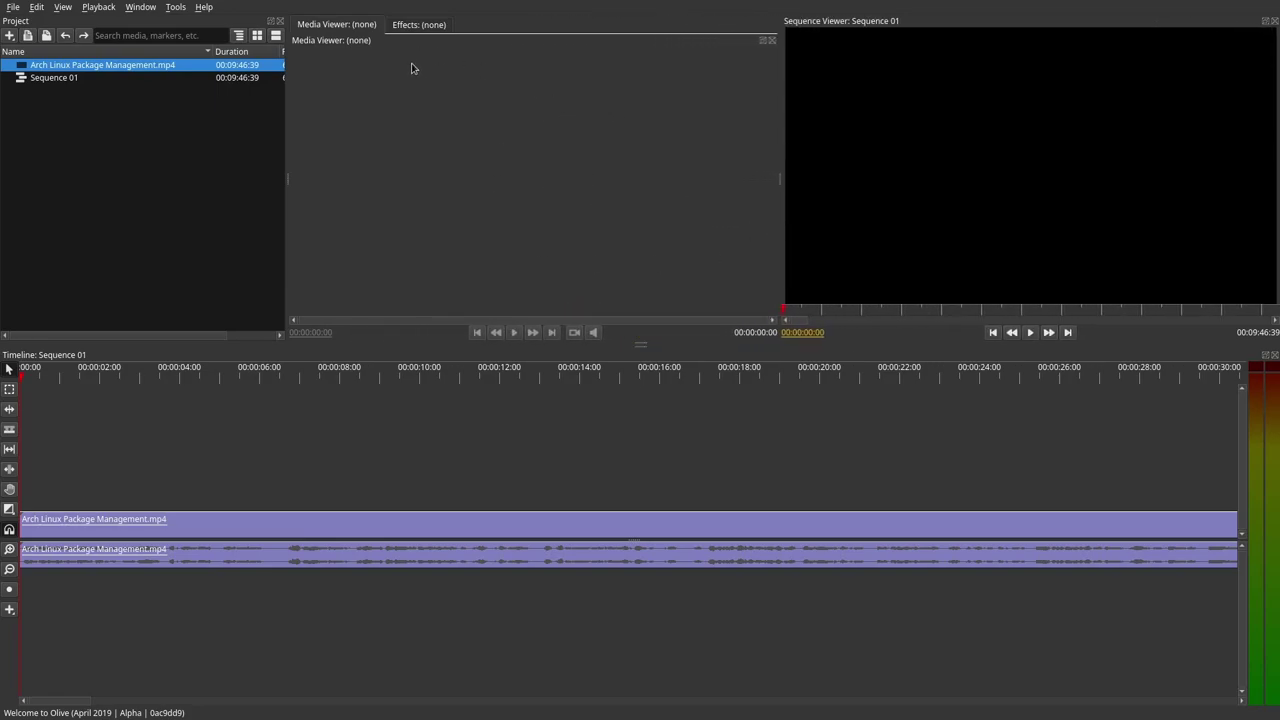
- Play the sequence to about 00:00:08:56, then quit Olive with Ctrl+Q
left_click(343, 367)
key("space")
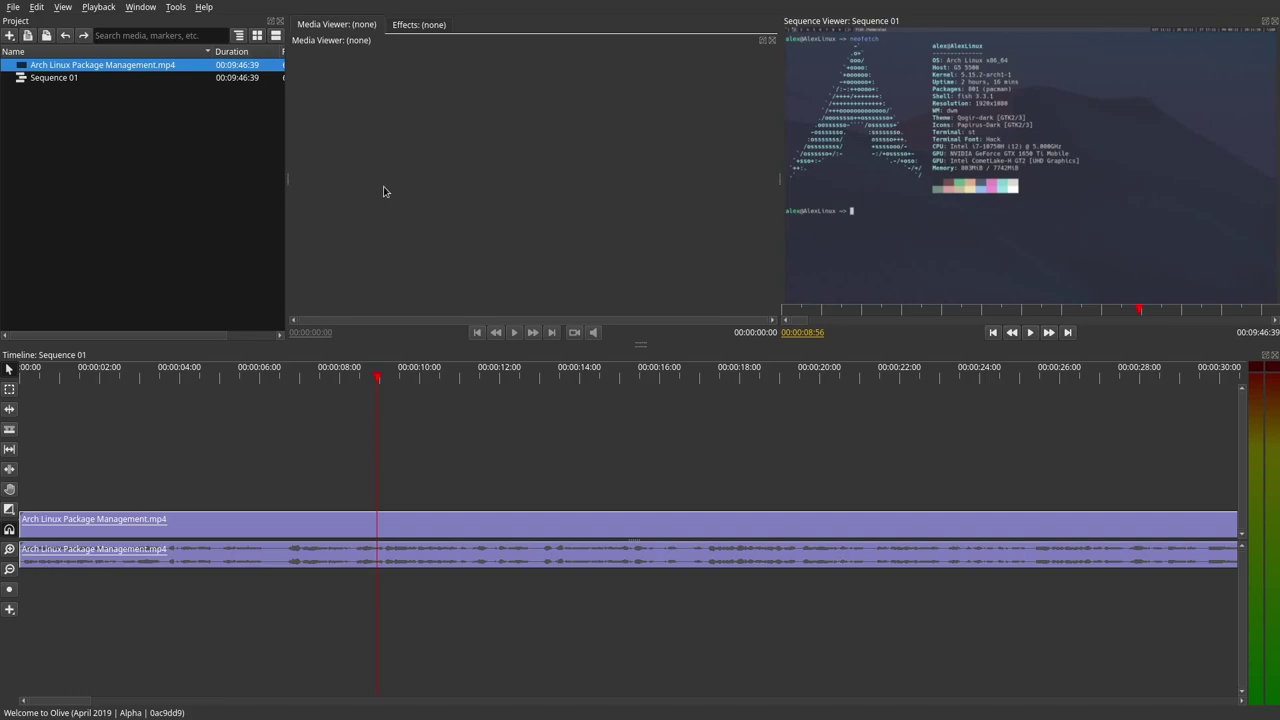
key("ctrl+q")
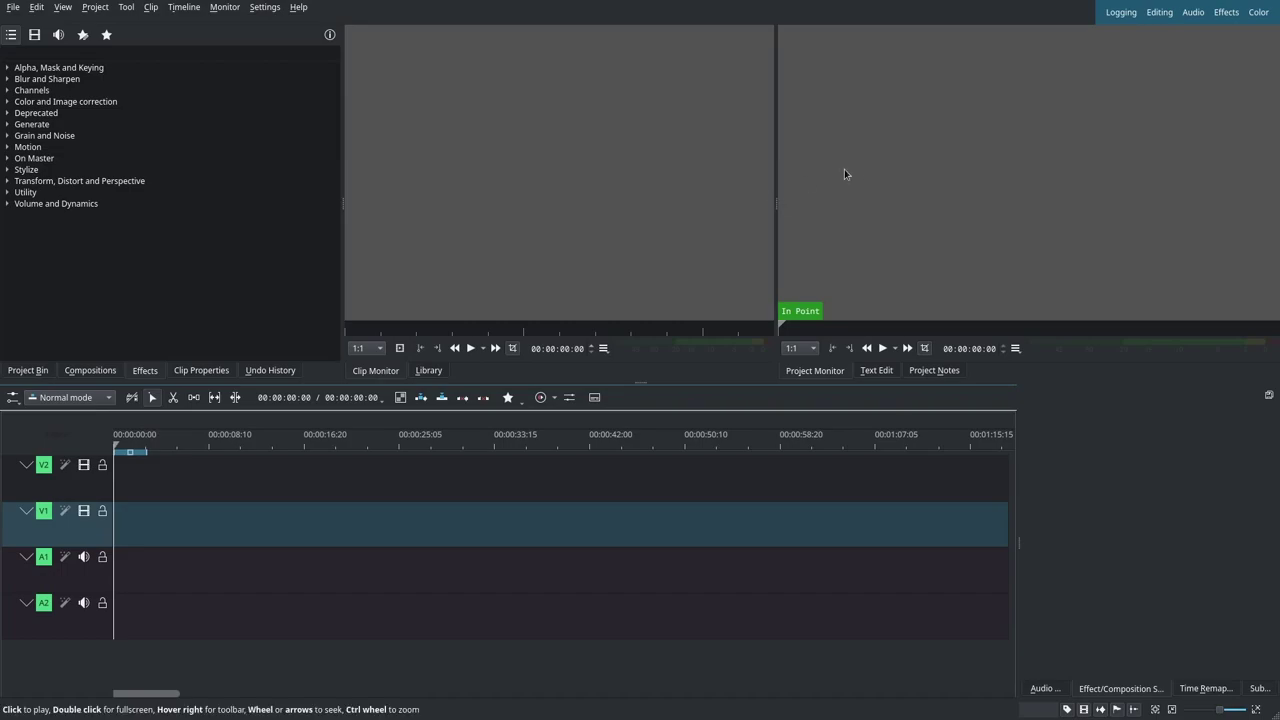
- Switch through Kdenlive's Logging, Editing, Audio and Effects workspaces, ending back on Editing
left_click(1122, 13)
left_click(1160, 13)
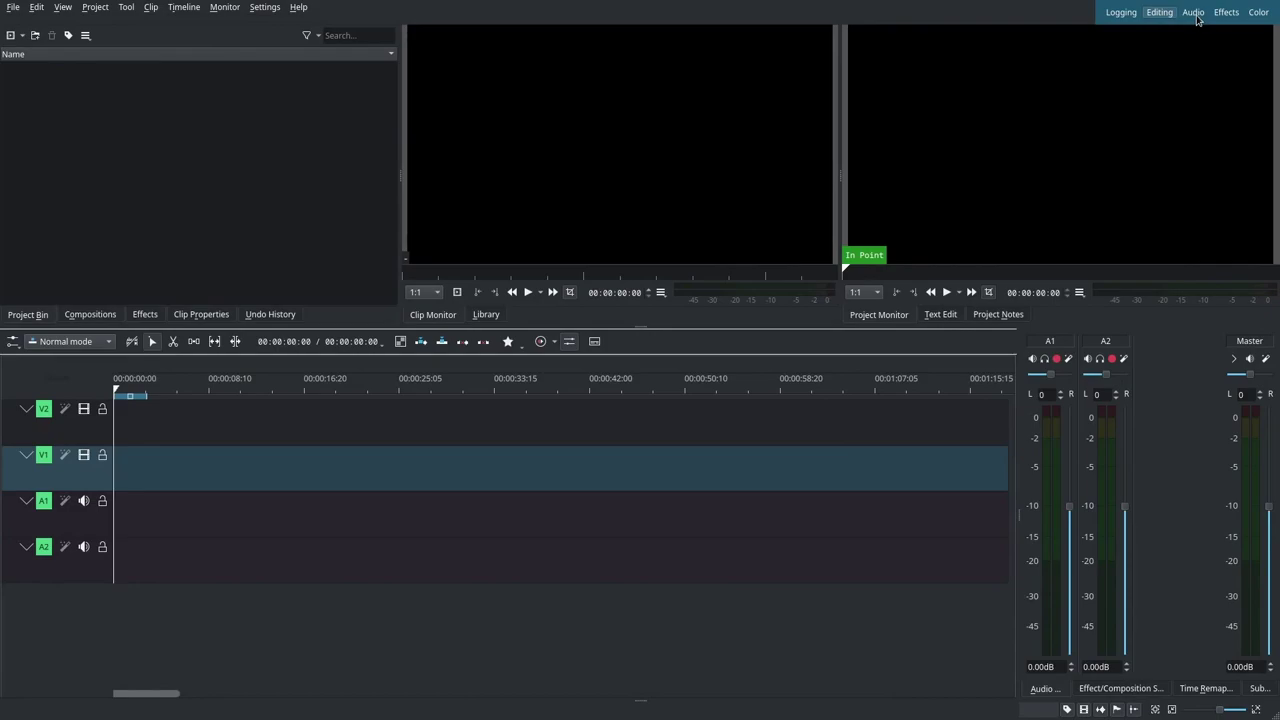
left_click(1193, 12)
left_click(1226, 12)
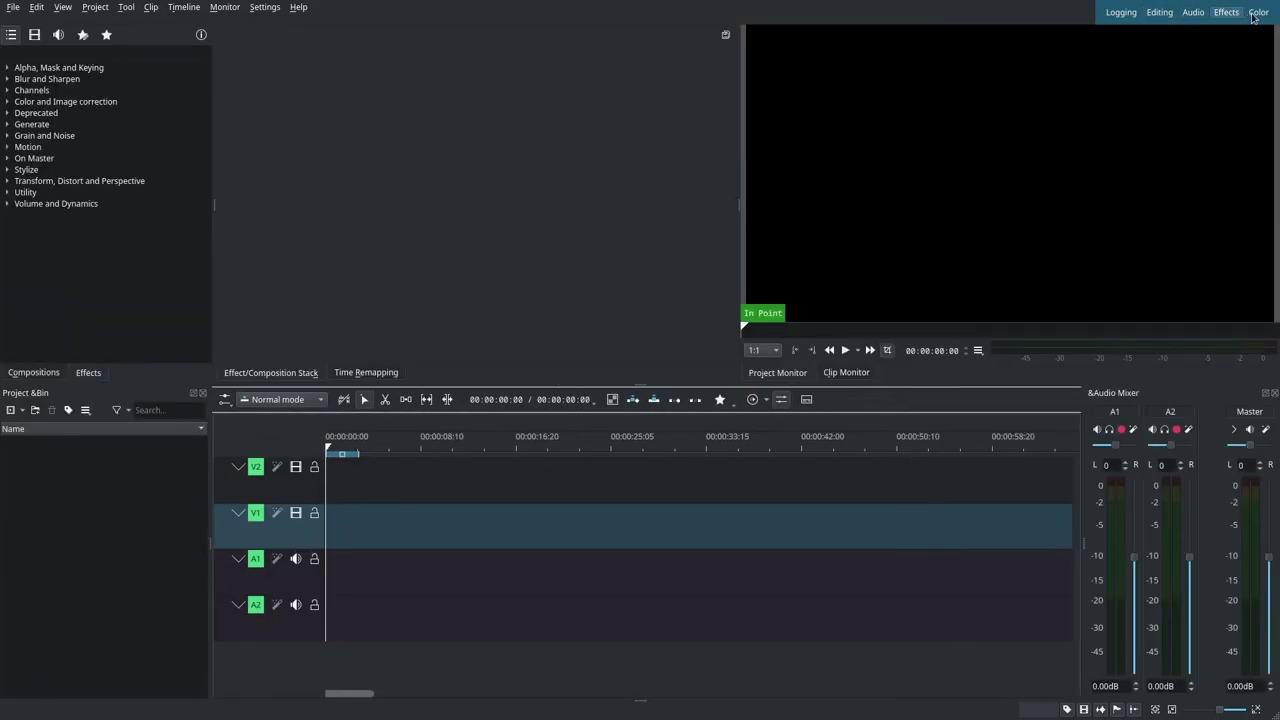
left_click(1122, 12)
left_click(1159, 12)
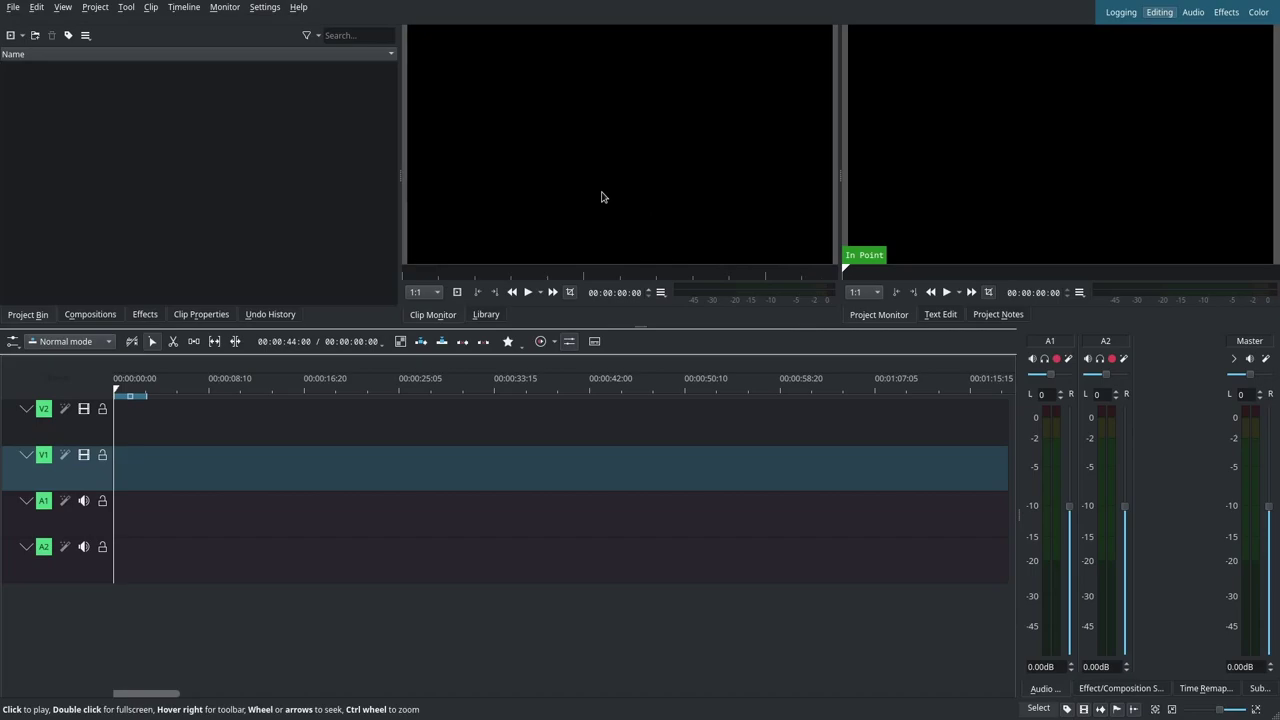
- Drag the splitter down twice to heighten the monitors, then show the Effects list
mouse_move(640, 326)
left_mouse_down()
mouse_move(640, 370)
mouse_move(640, 333)
left_mouse_up()
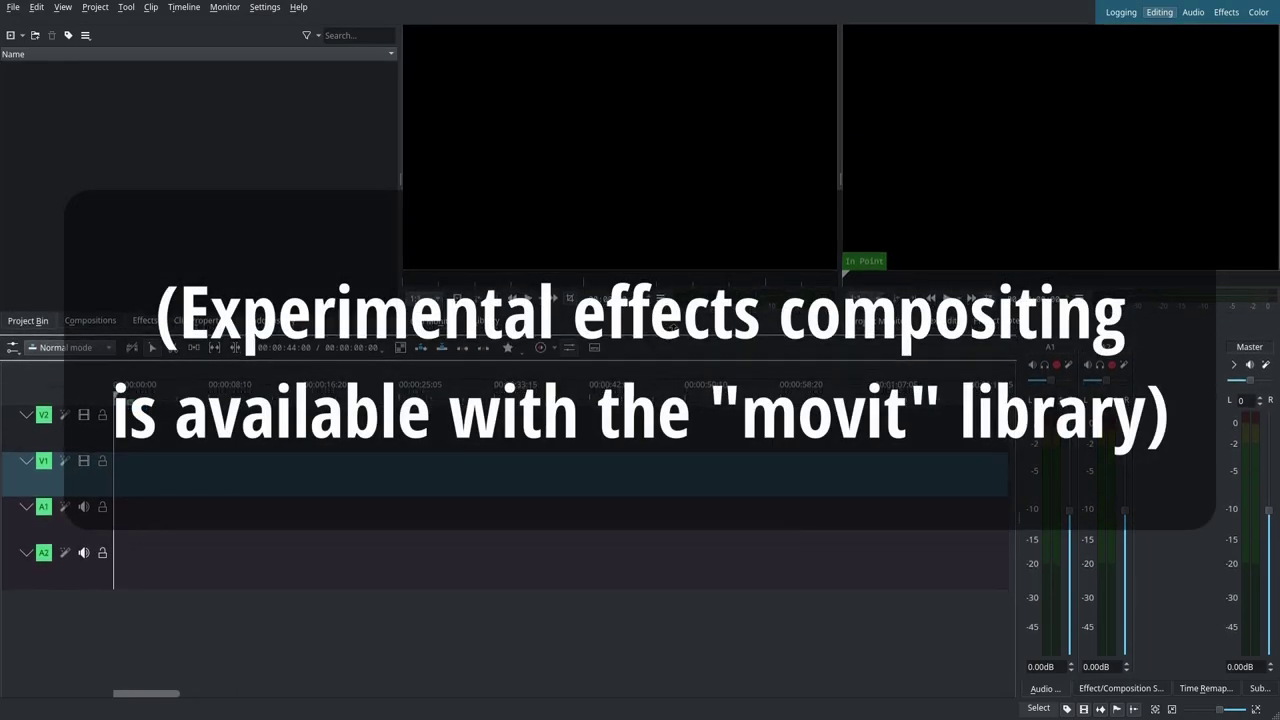
left_click_drag(650, 336, 658, 380)
left_click(130, 367)
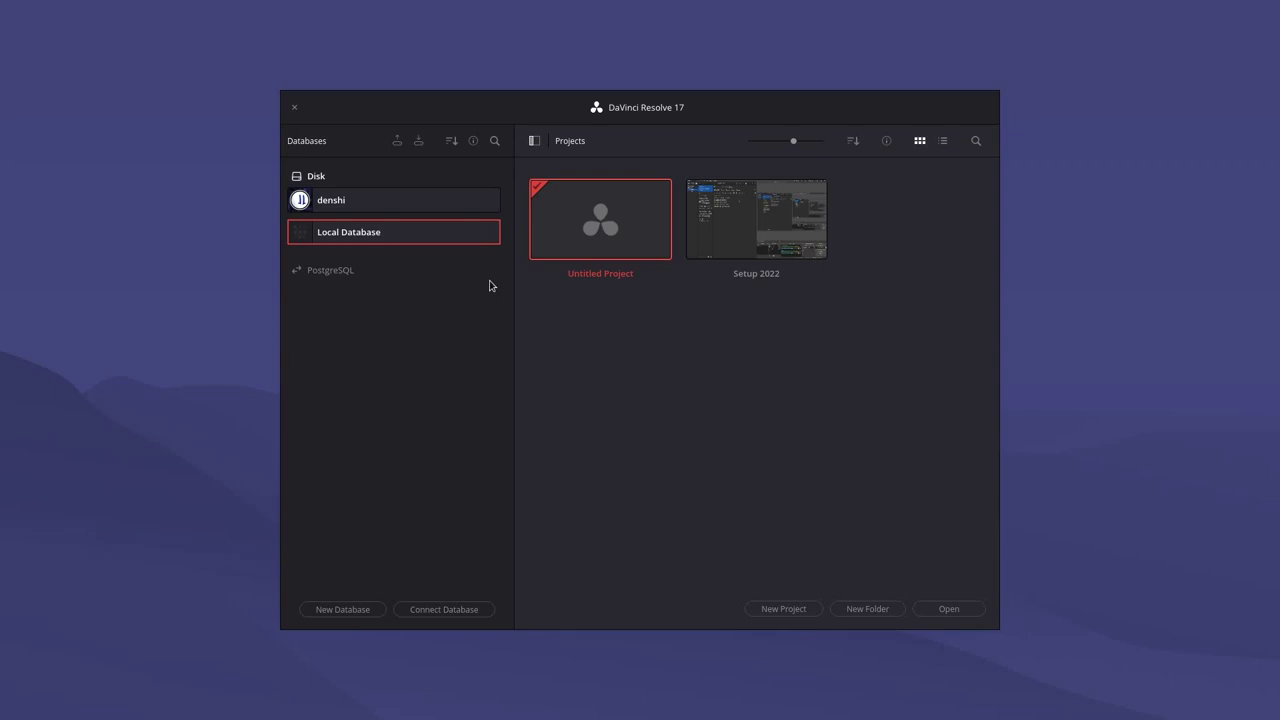
- Collapse the Databases panel with the sidebar toggle beside Projects
left_click(537, 139)
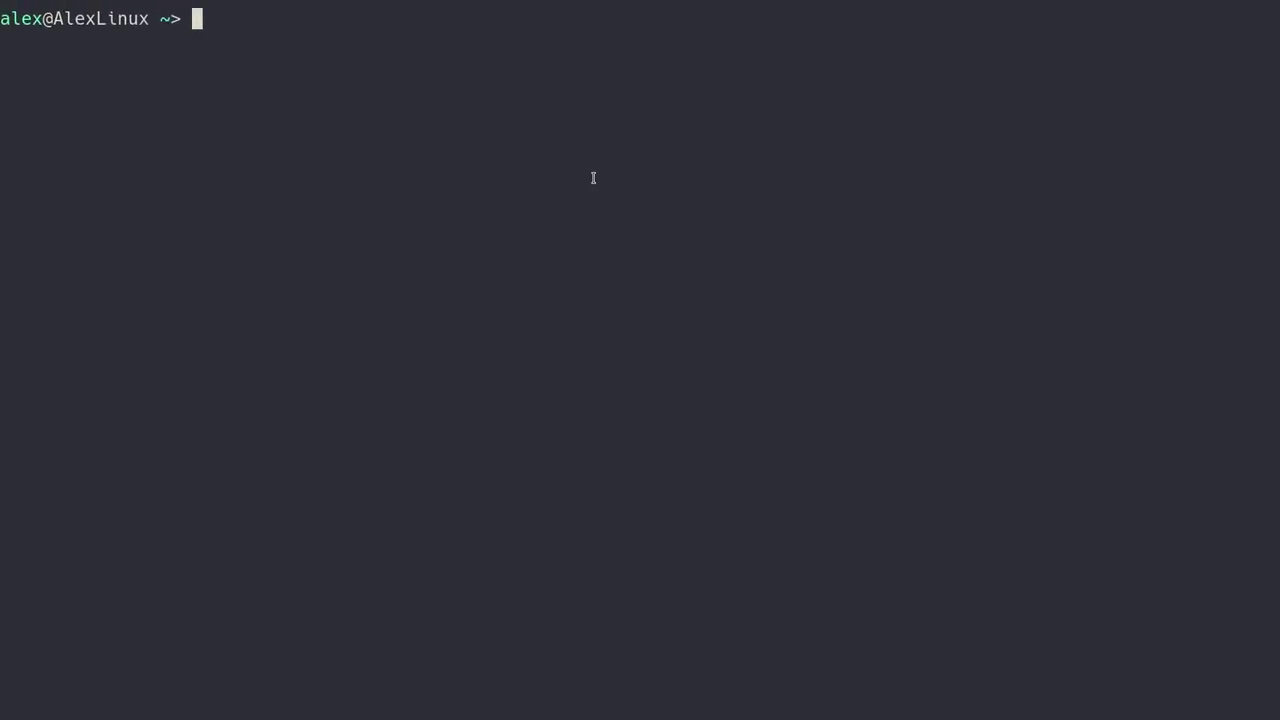
- Run ffmpeg to print its version and highlight the build configuration line
type("ffmpeg")
key("Return")
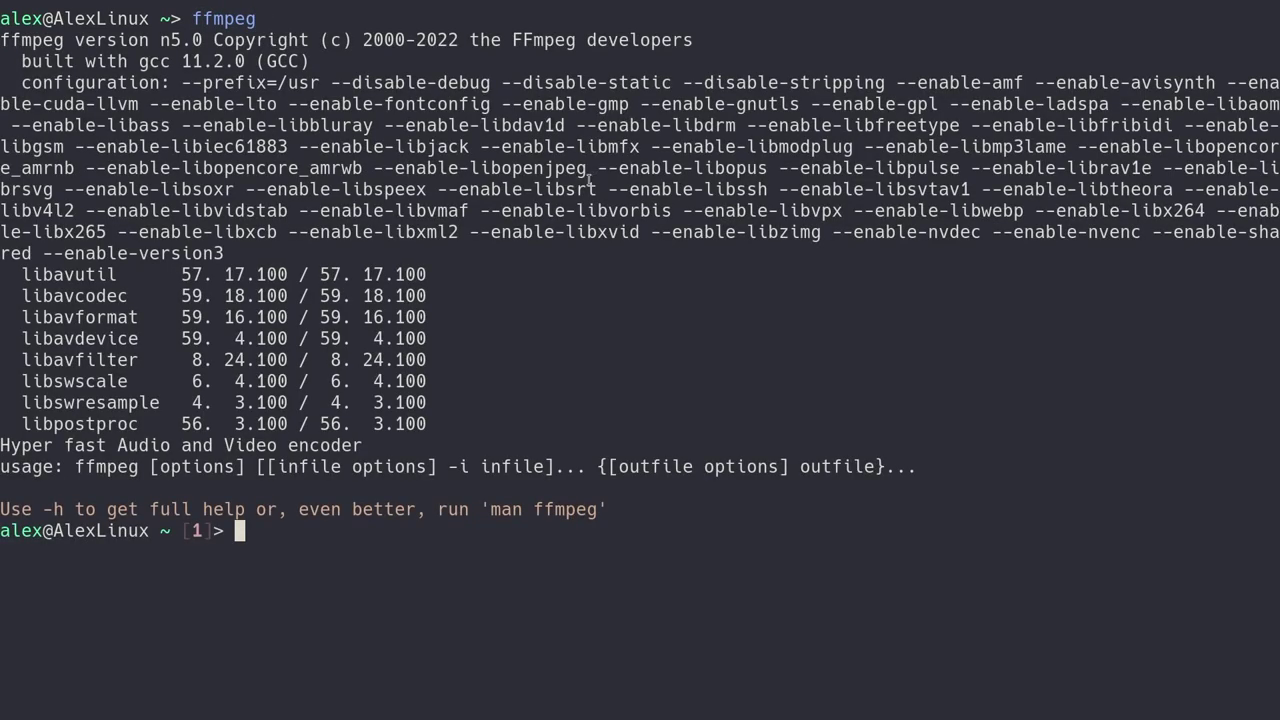
left_click_drag(22, 88, 244, 250)
left_click(262, 202)
- Clear the terminal, retype and rerun the ffmpeg command, then clear the screen again
key("ctrl+l")
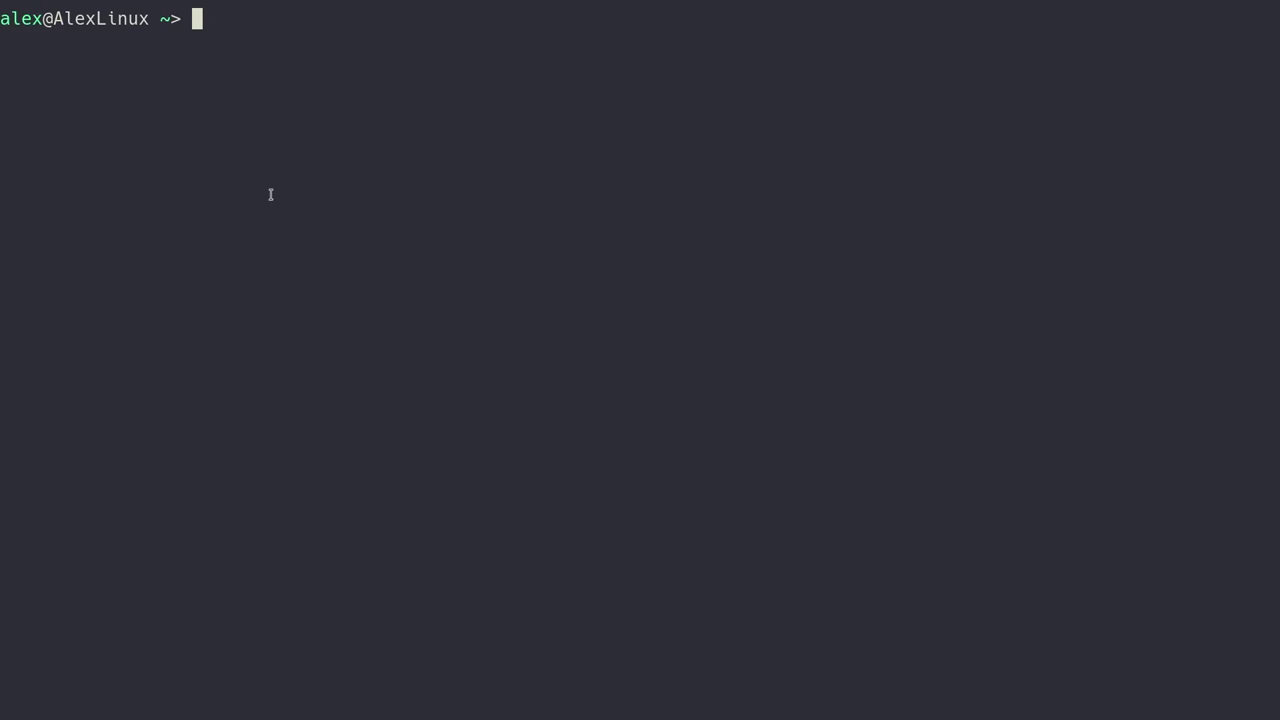
type("ffmepg")
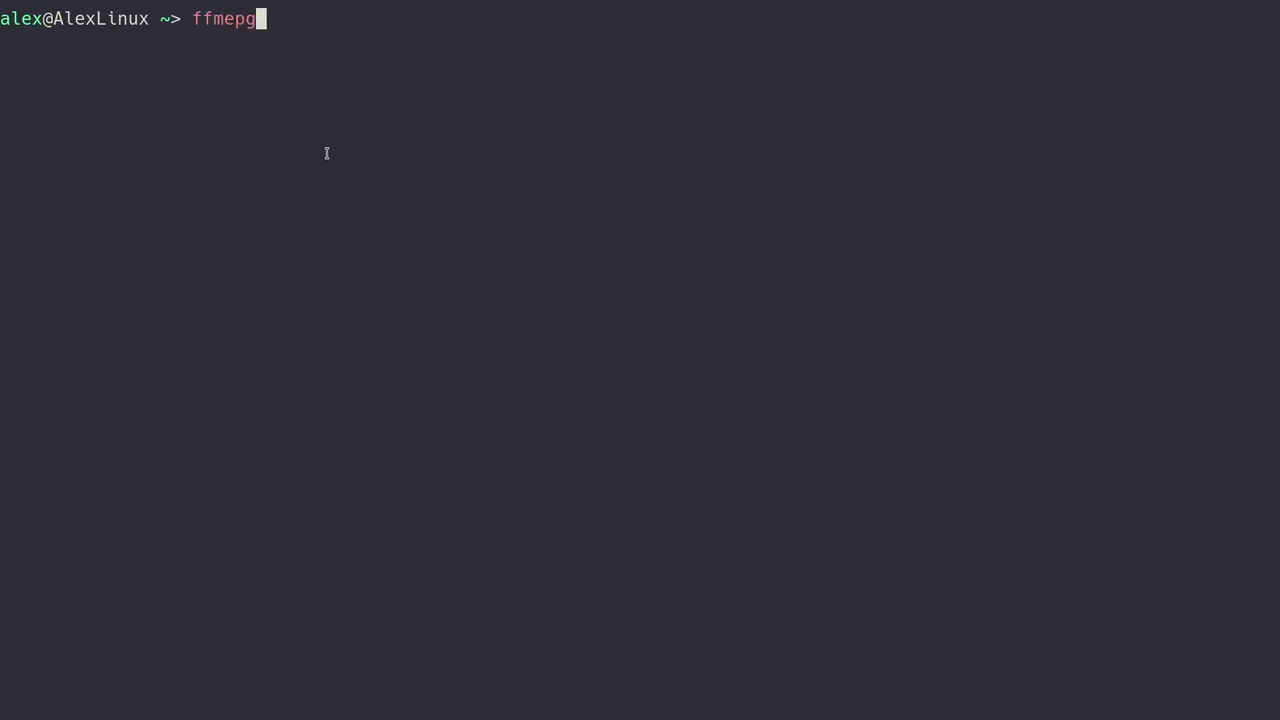
key("BackSpace")
key("BackSpace")
key("BackSpace")
type("peg")
key("Return")
key("ctrl+l")
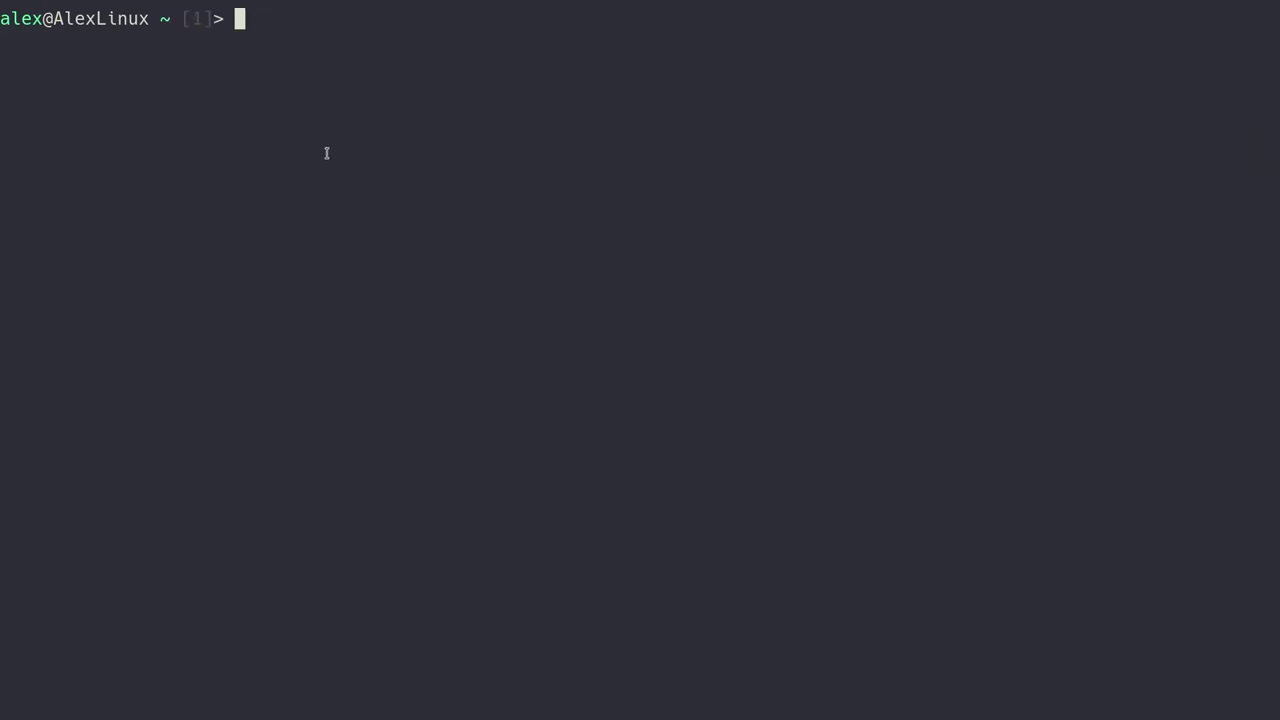